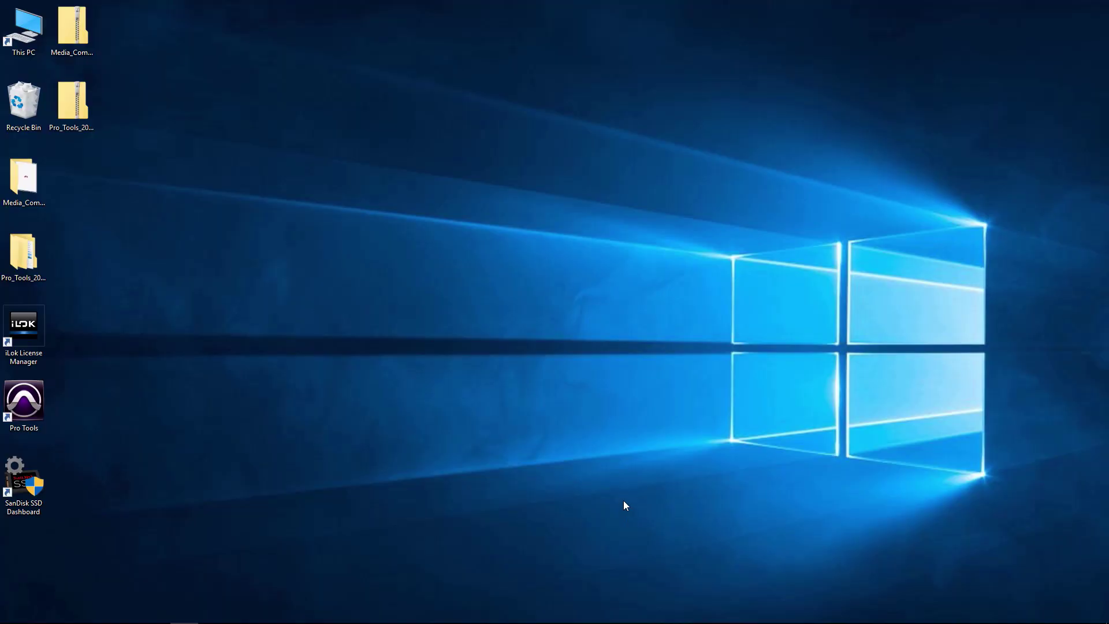
Check the current drives in This PC, then open Control Panel via a Start search for 'con'
double_click(23, 28)
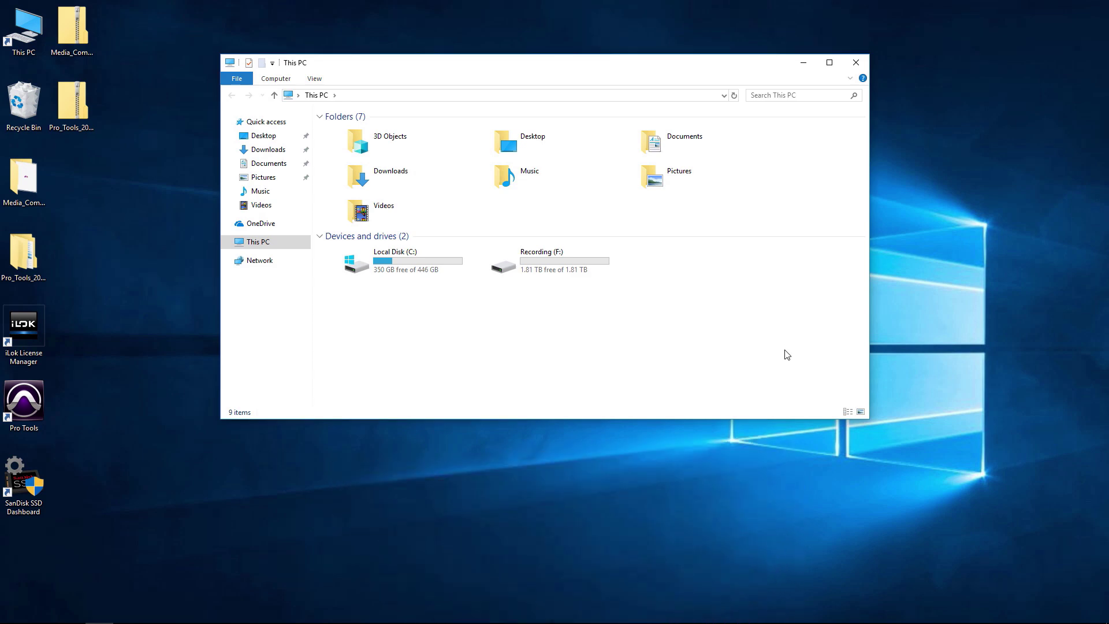
click(857, 62)
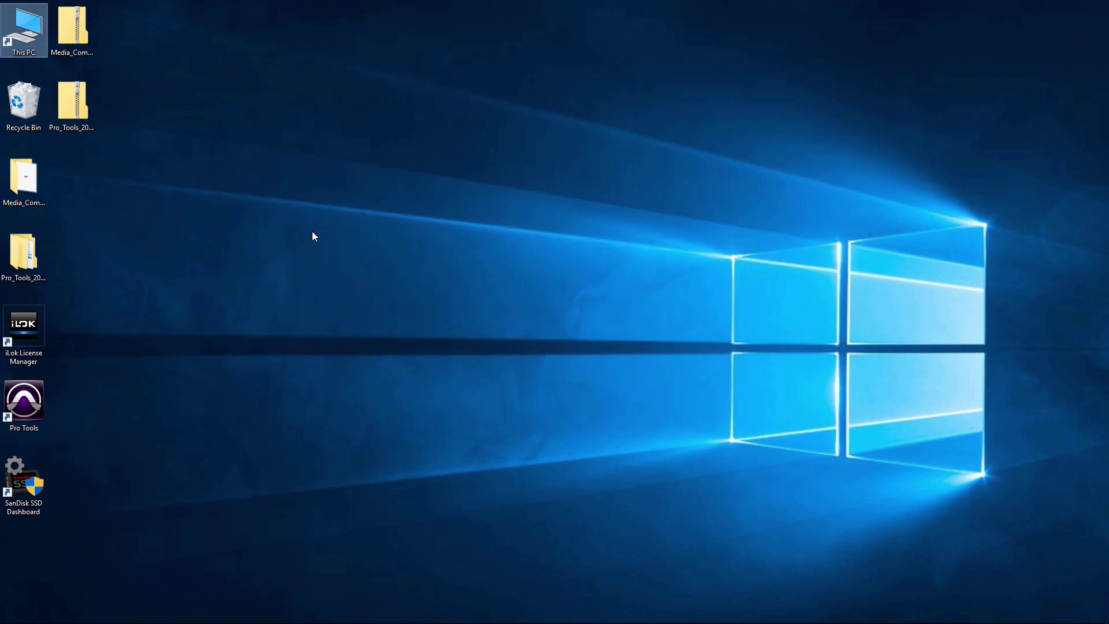
click(4, 620)
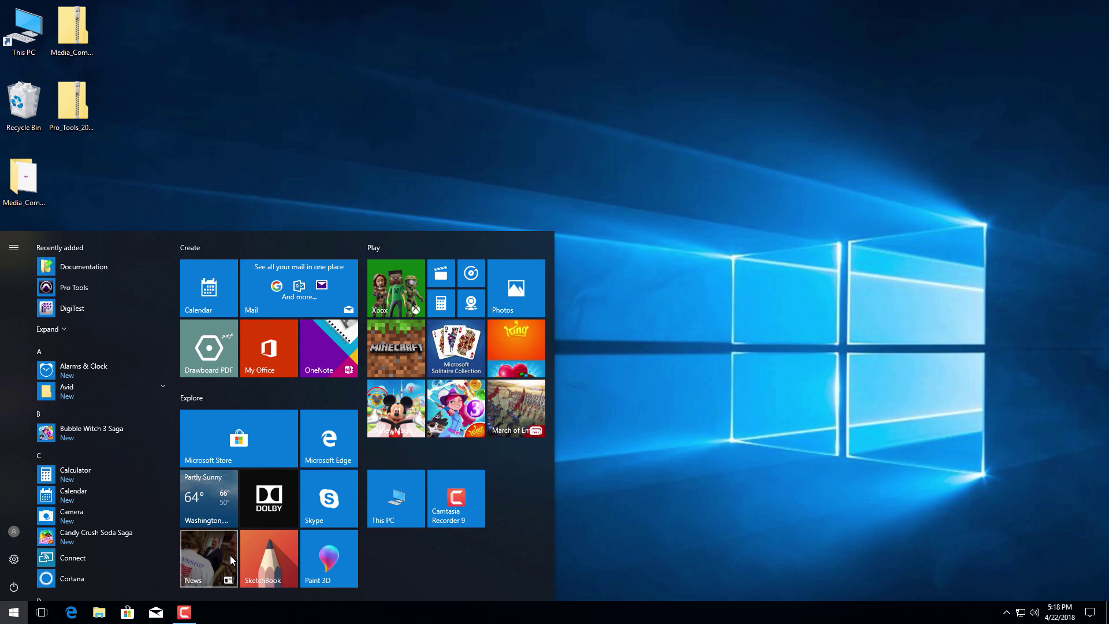
text(con)
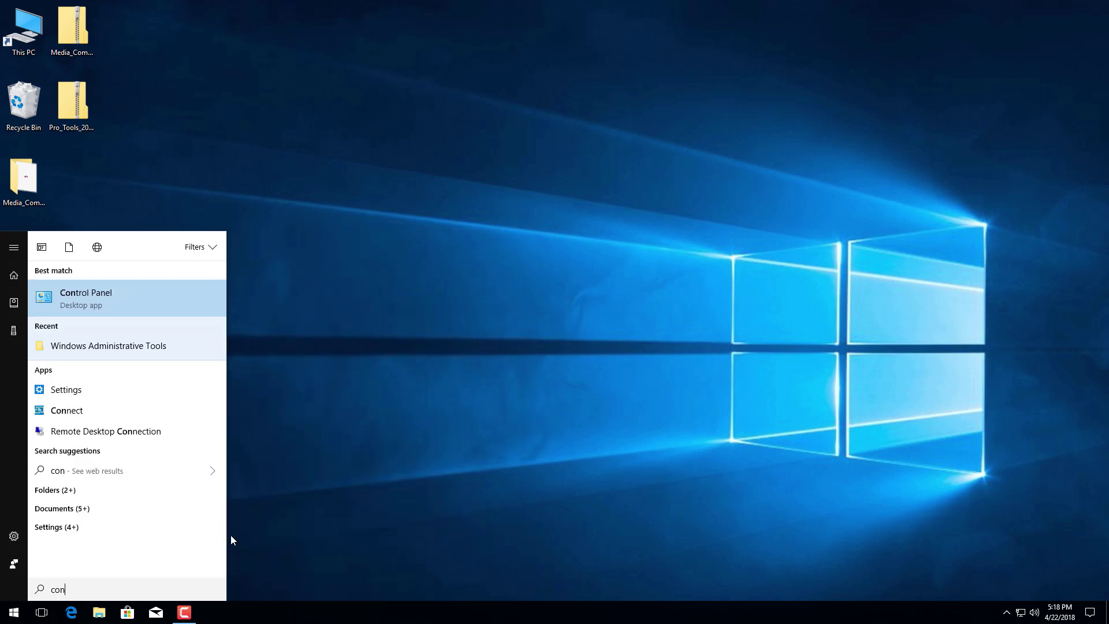
click(95, 293)
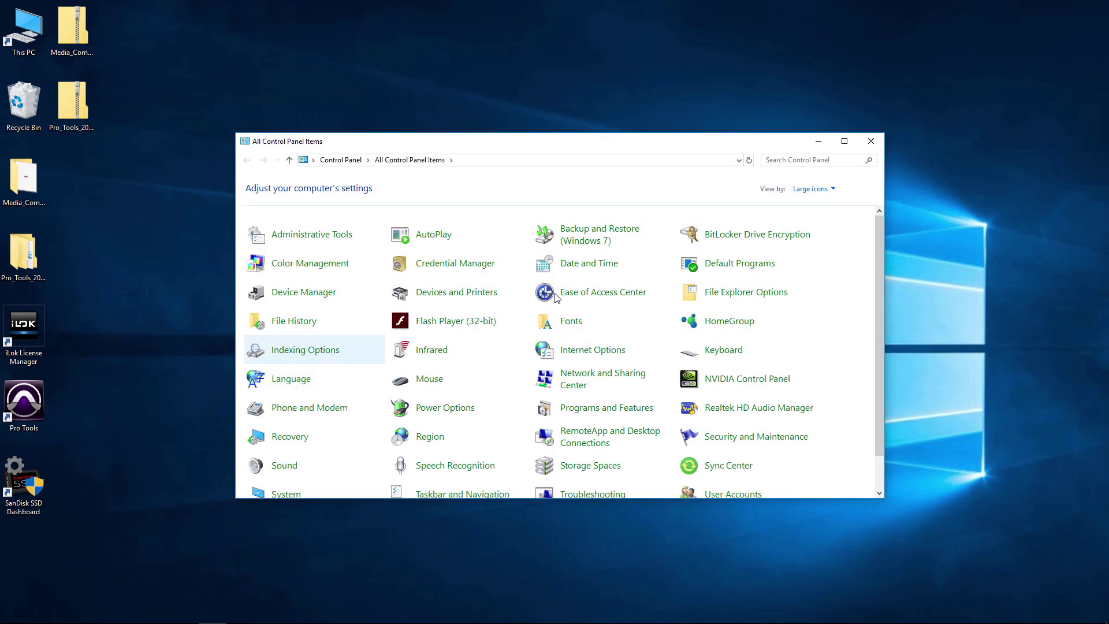
Set Control Panel's View by to Large icons and open Administrative Tools
click(830, 190)
click(829, 200)
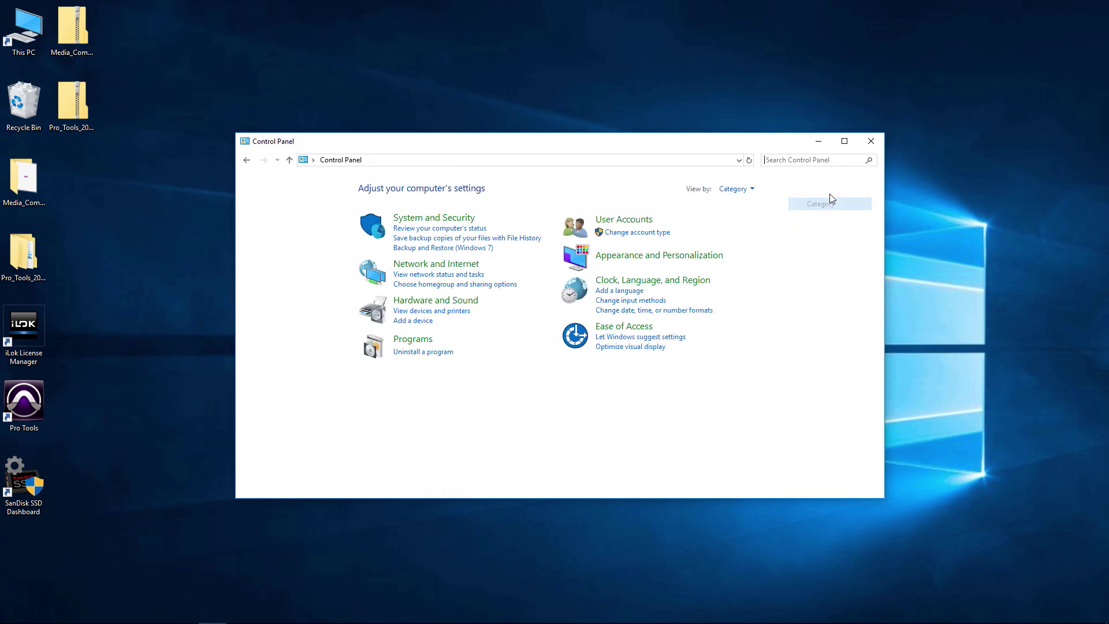
click(735, 189)
click(762, 221)
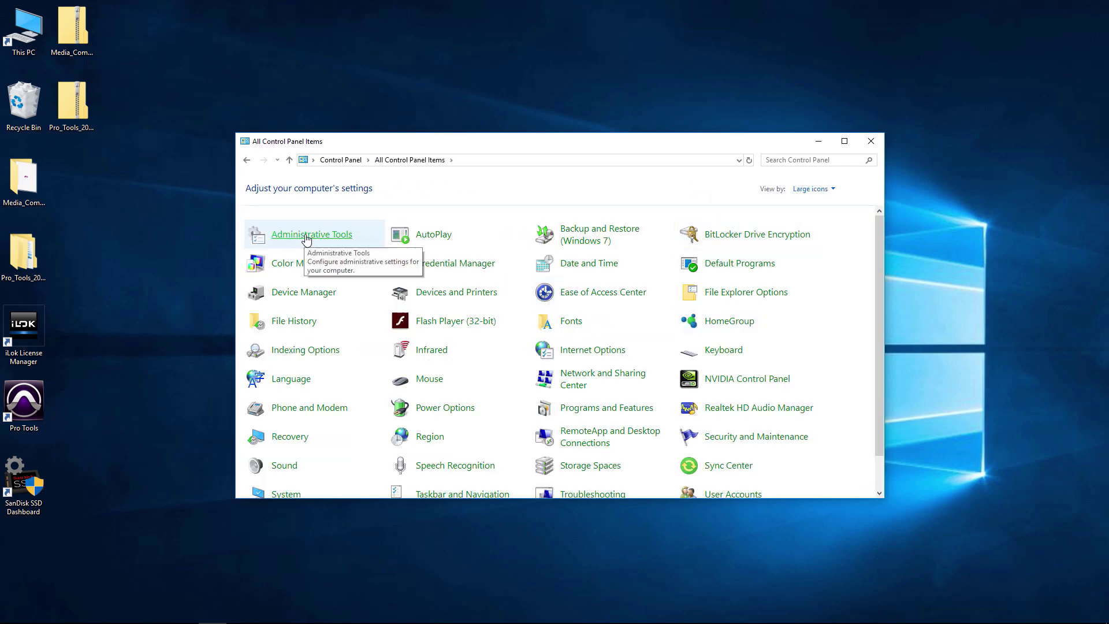
click(306, 236)
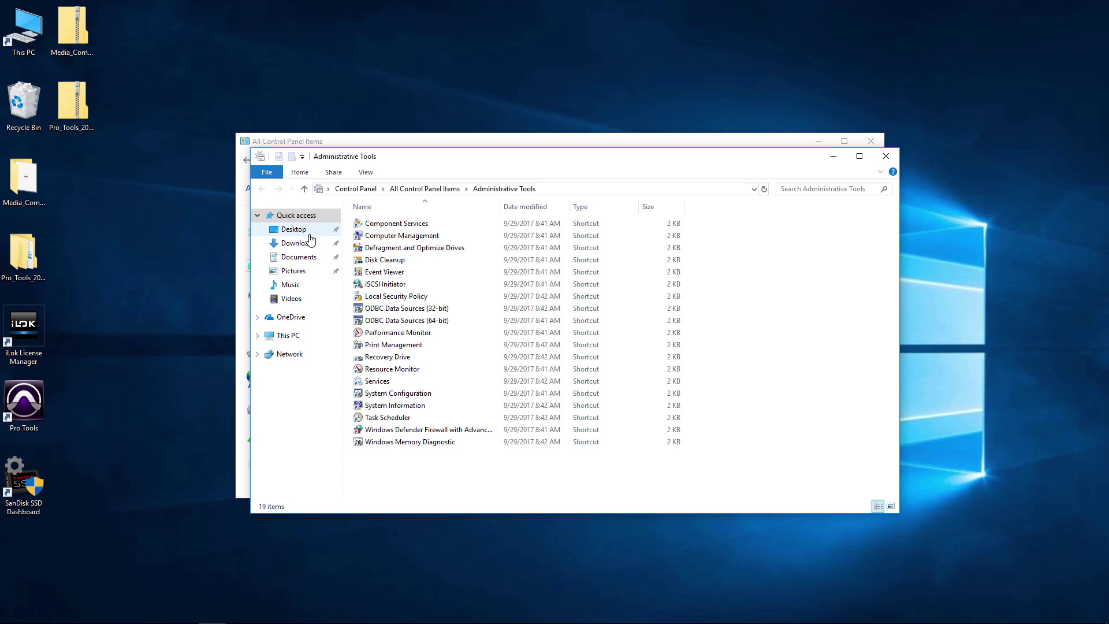
Launch Computer Management, load Disk Management, and initialize Disk 2 with the GPT partition style
double_click(405, 235)
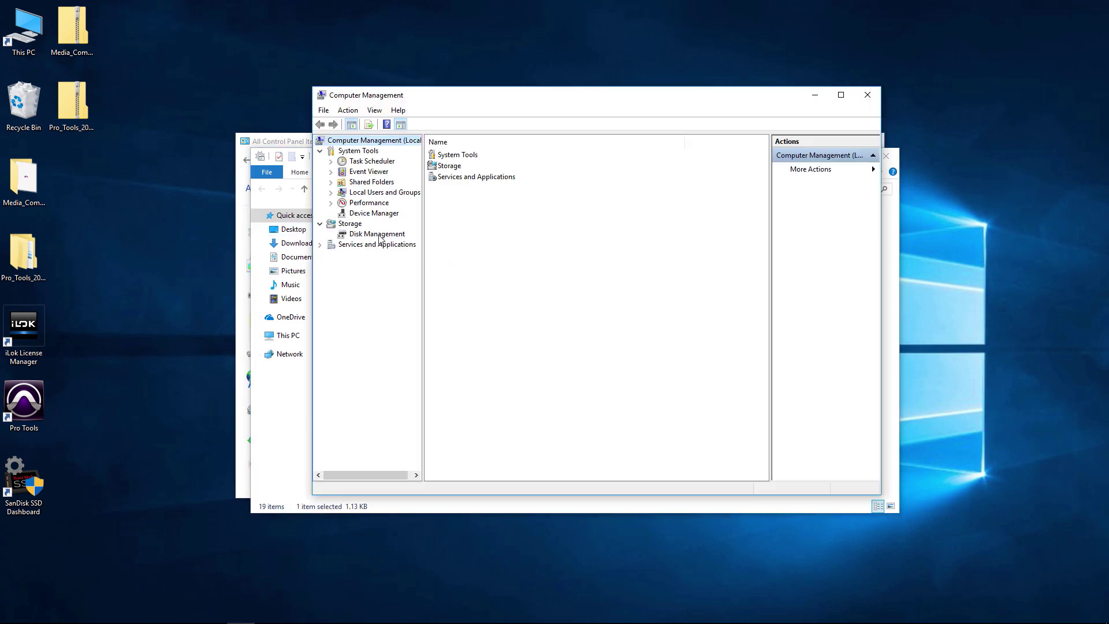
click(377, 234)
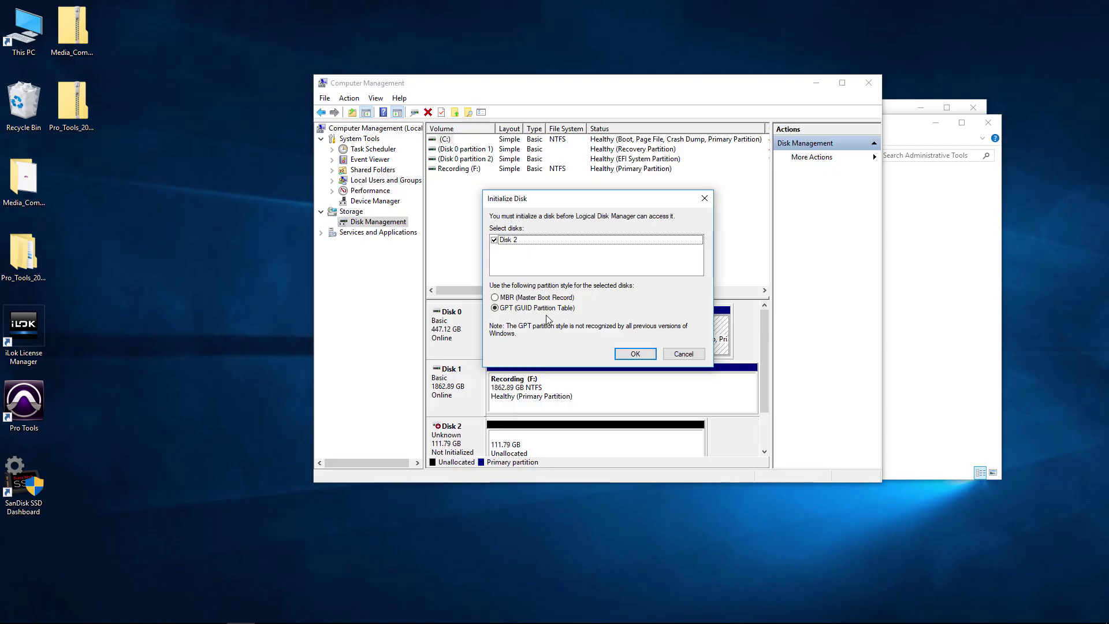
click(635, 354)
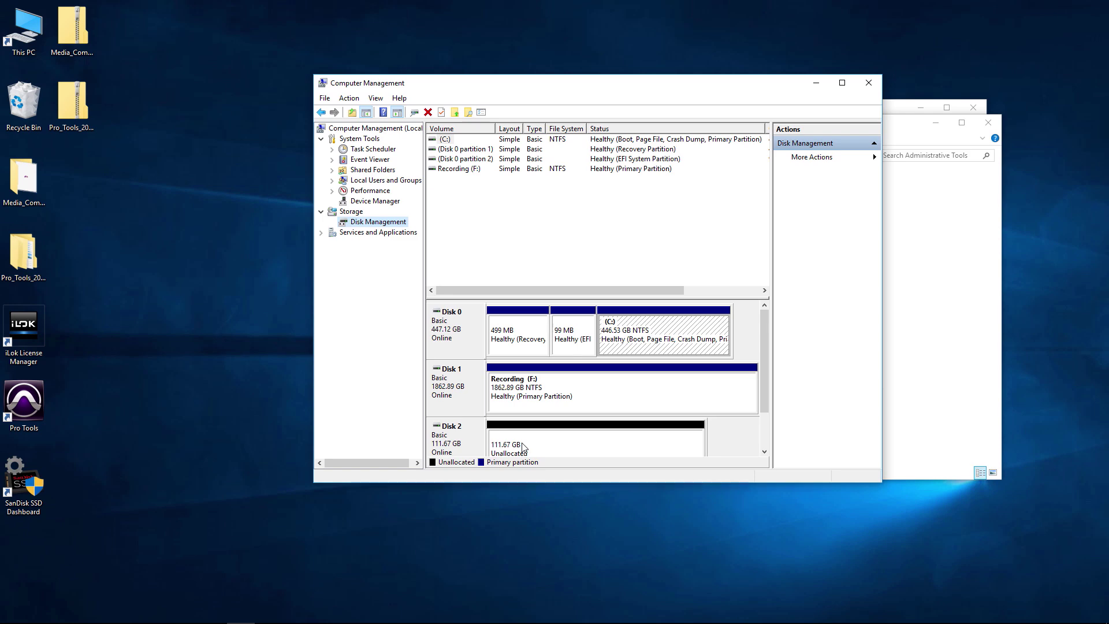
double_click(24, 29)
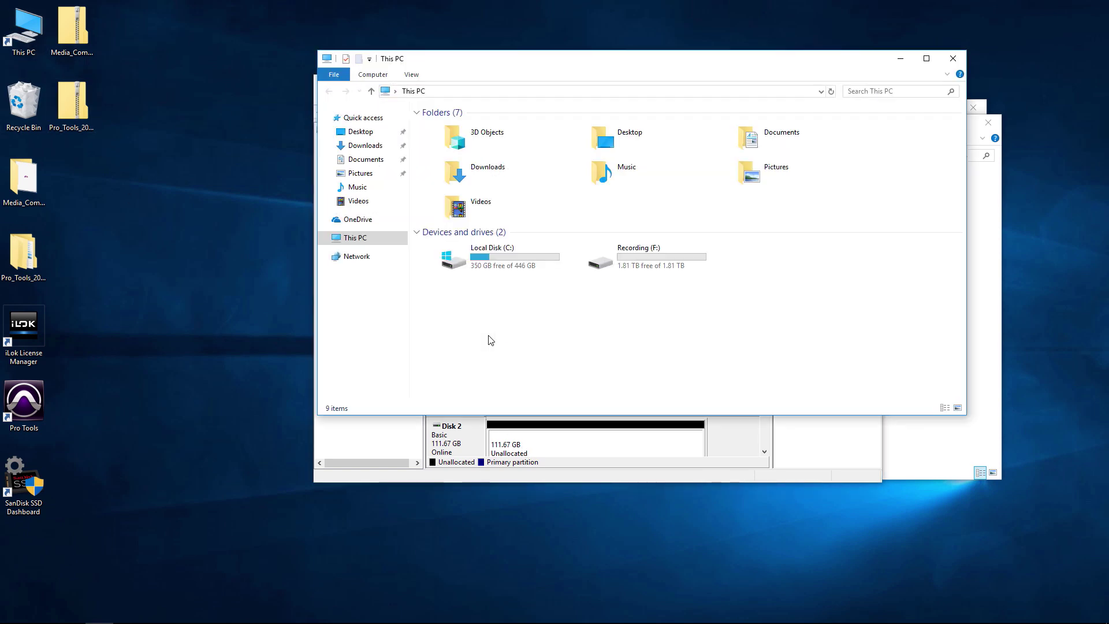
click(954, 58)
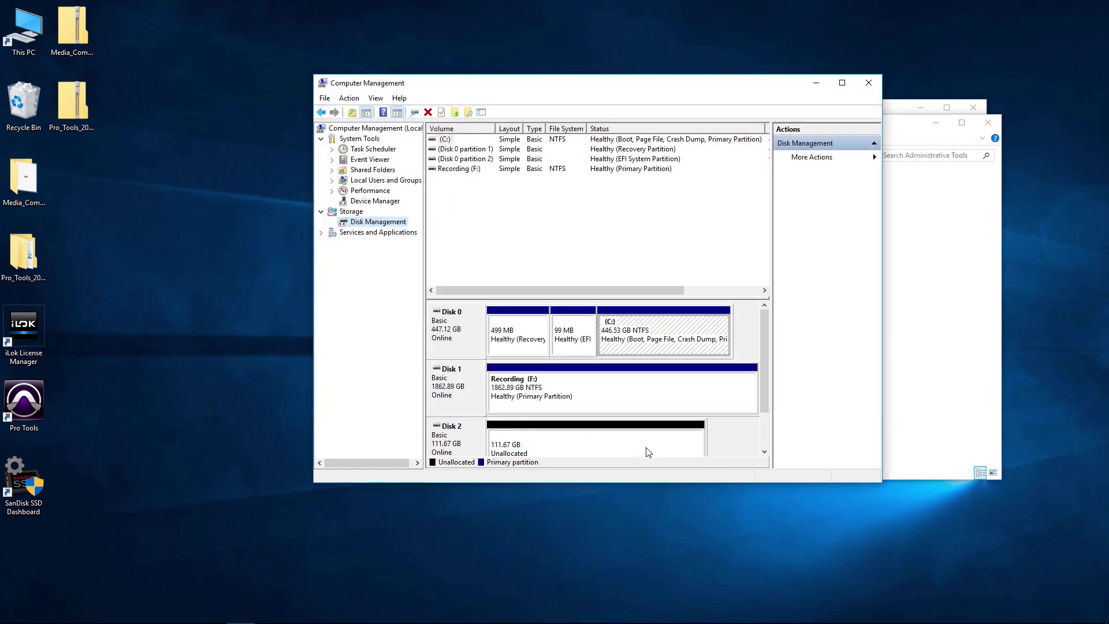
drag(765, 328, 761, 359)
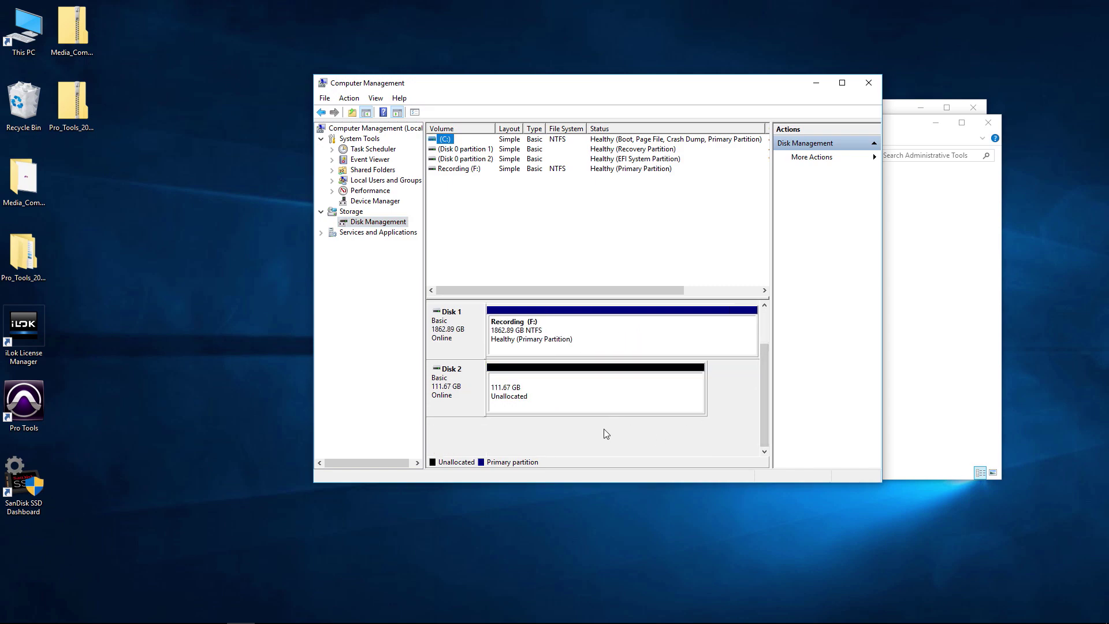
click(549, 405)
click(310, 411)
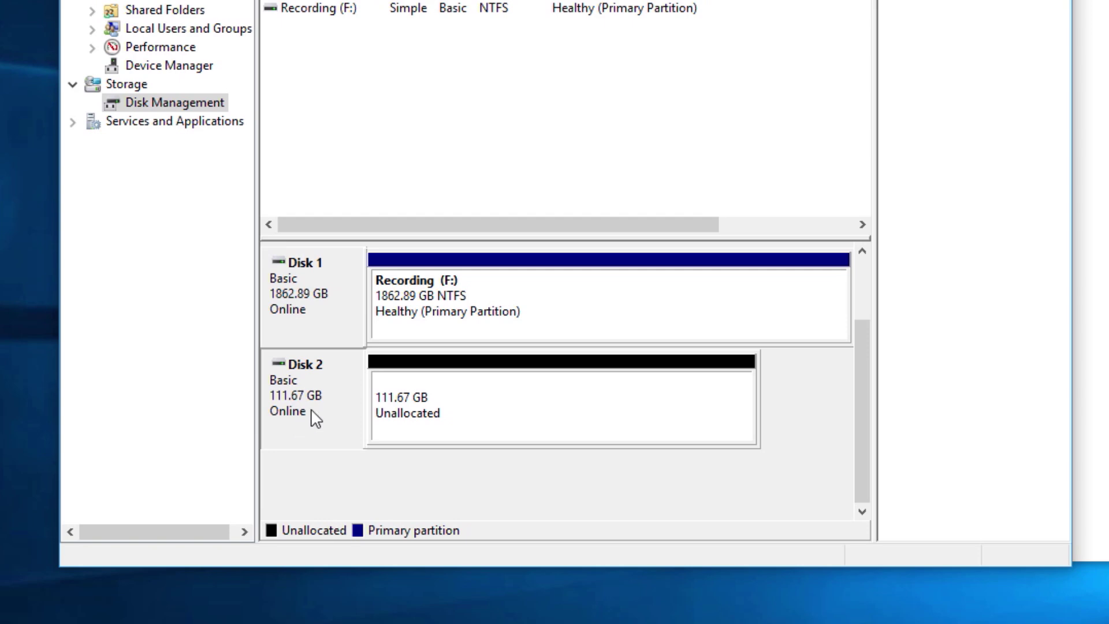
drag(861, 395, 873, 337)
drag(863, 292, 863, 342)
Start a New Simple Volume on Disk 2's unallocated space, keeping the full 114344 MB size
right_click(431, 414)
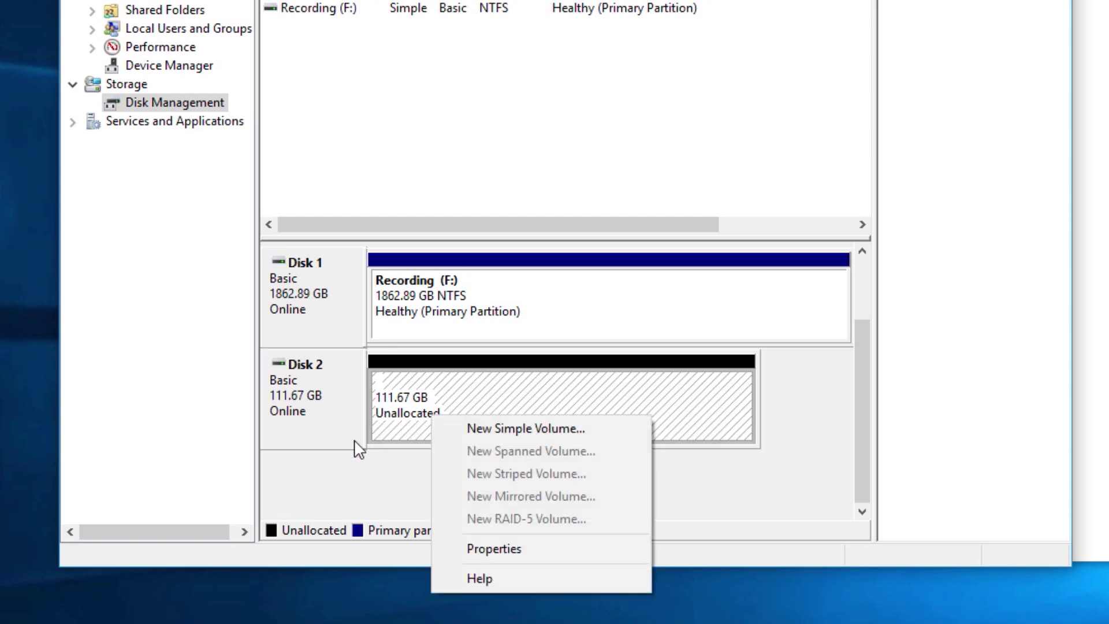
right_click(431, 405)
right_click(443, 393)
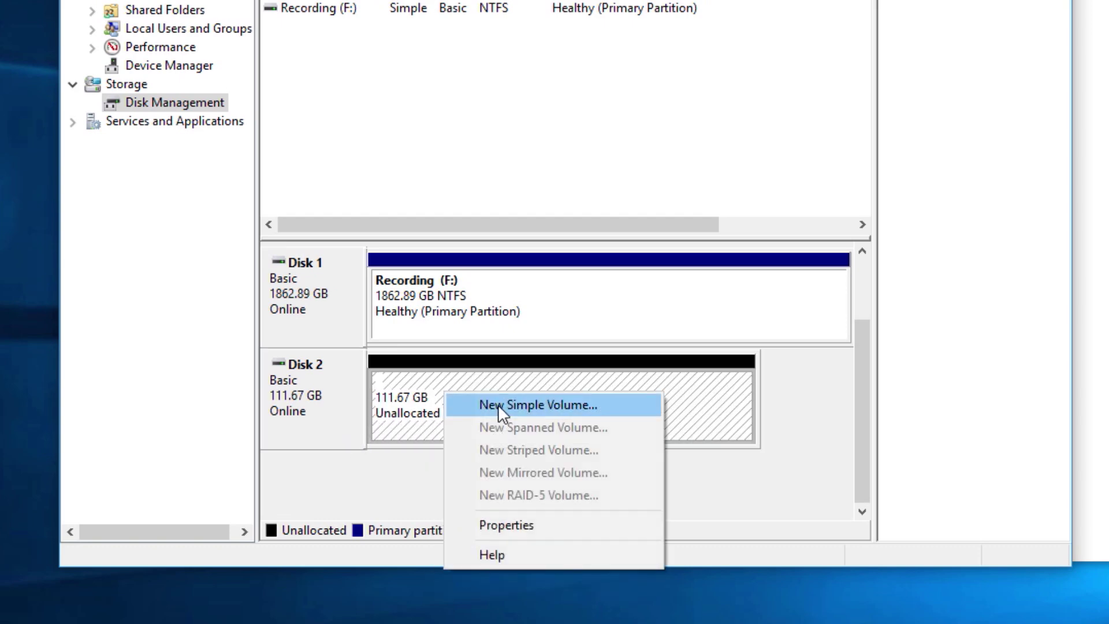
click(552, 403)
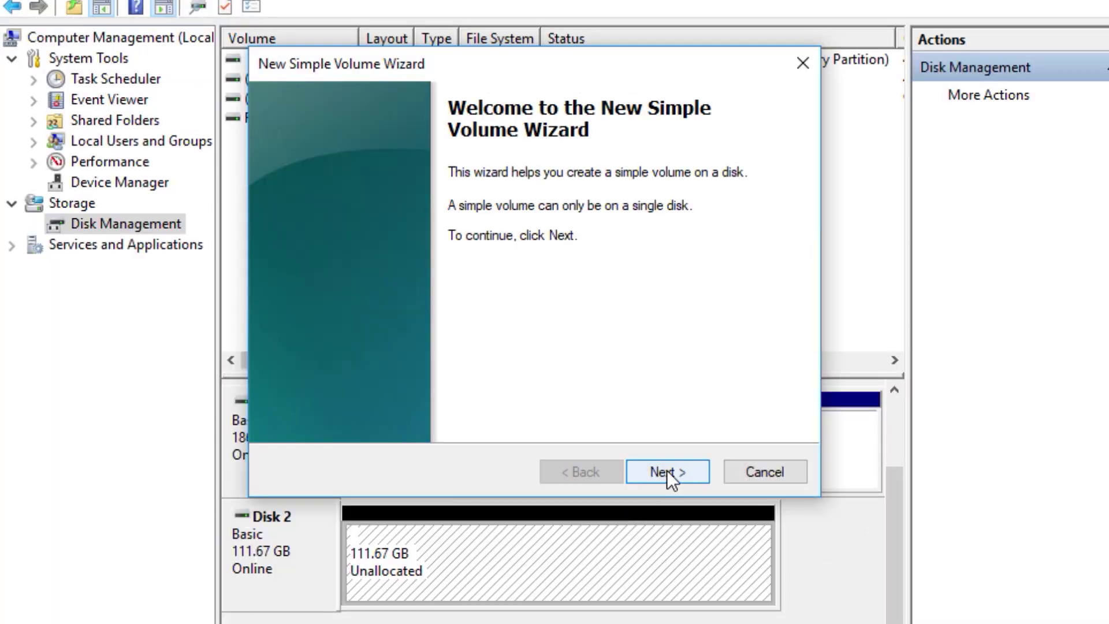
click(659, 323)
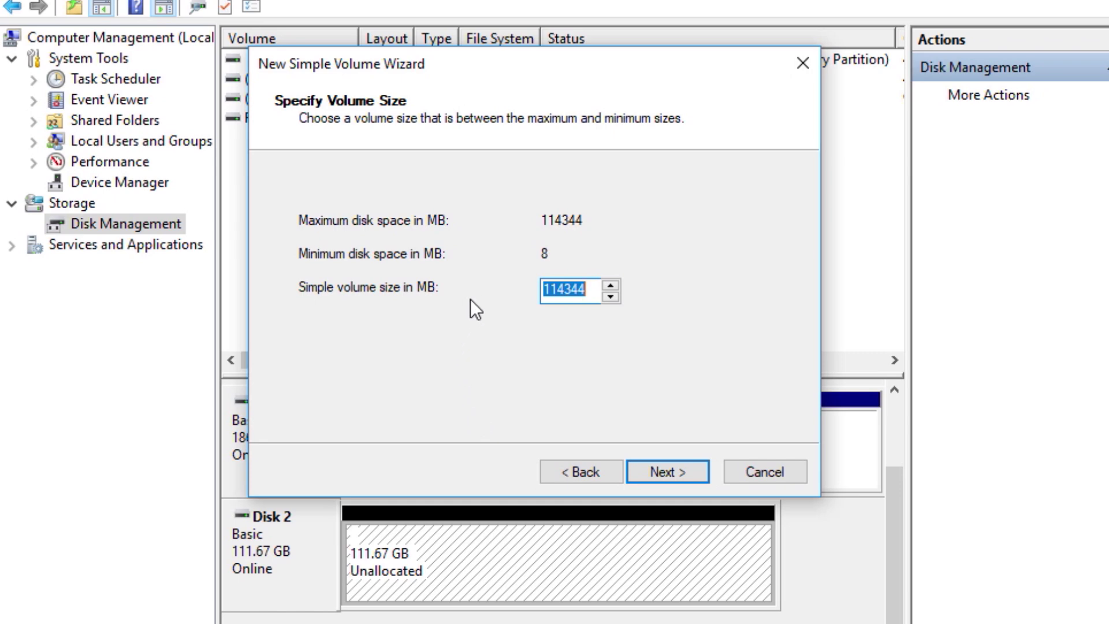
click(678, 468)
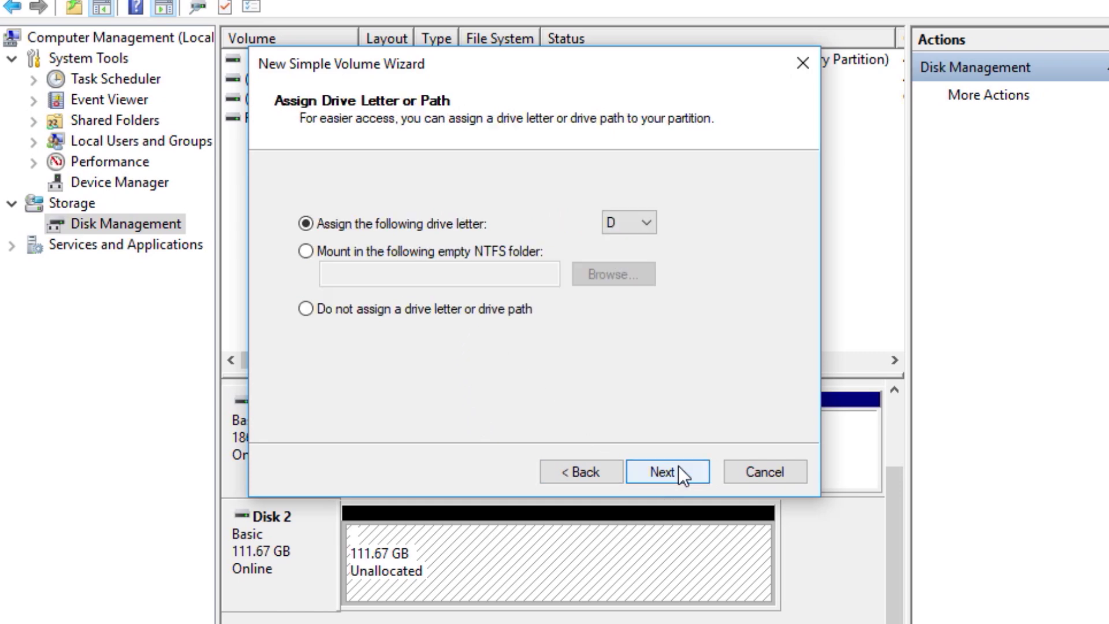
Assign drive letter H to the new volume and continue to formatting
click(649, 229)
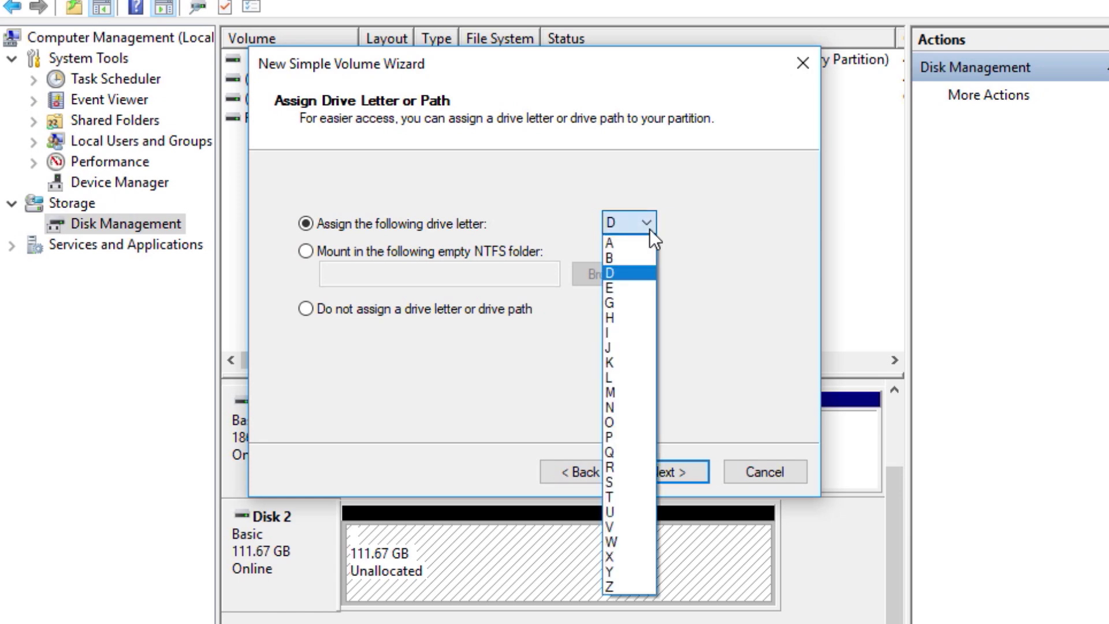
click(646, 321)
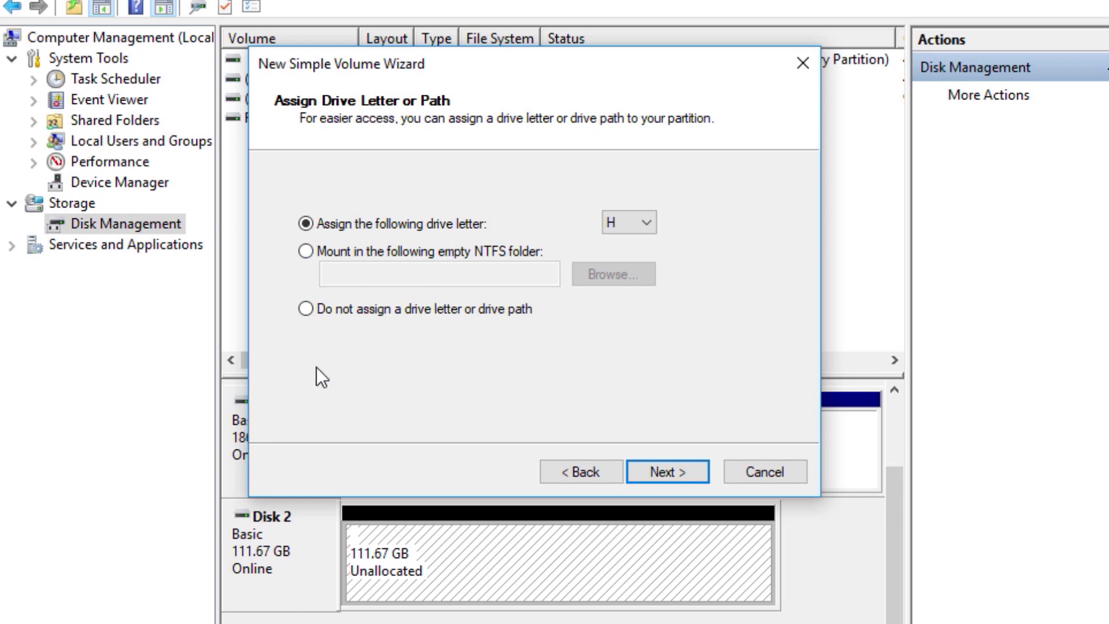
click(668, 472)
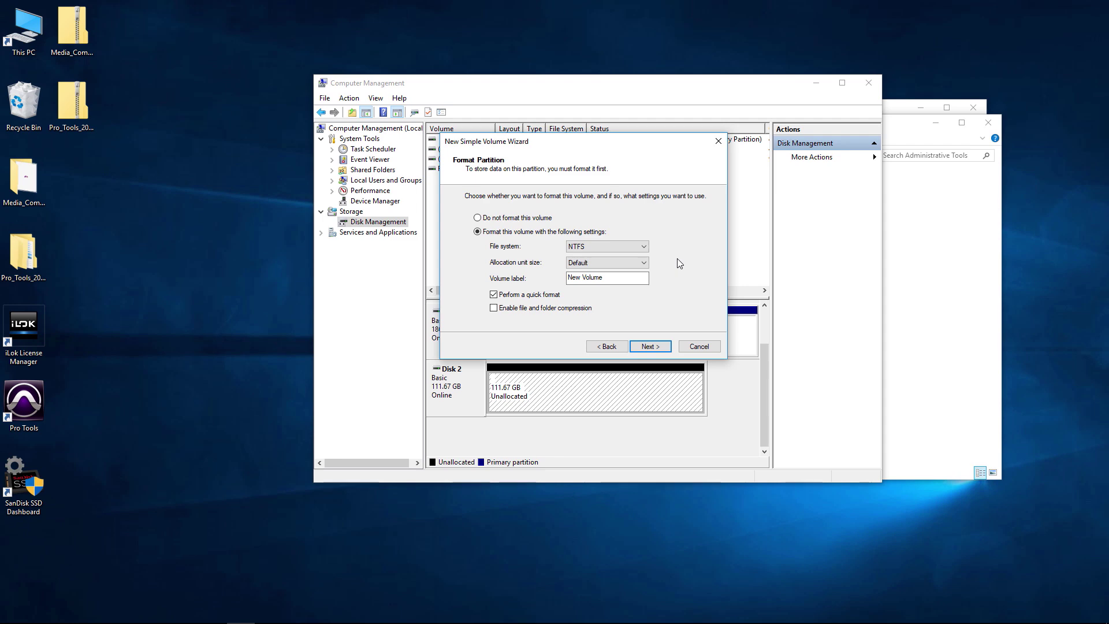
Keep NTFS with quick format, relabel the volume 'SSD Gold', and reach the summary page
click(646, 249)
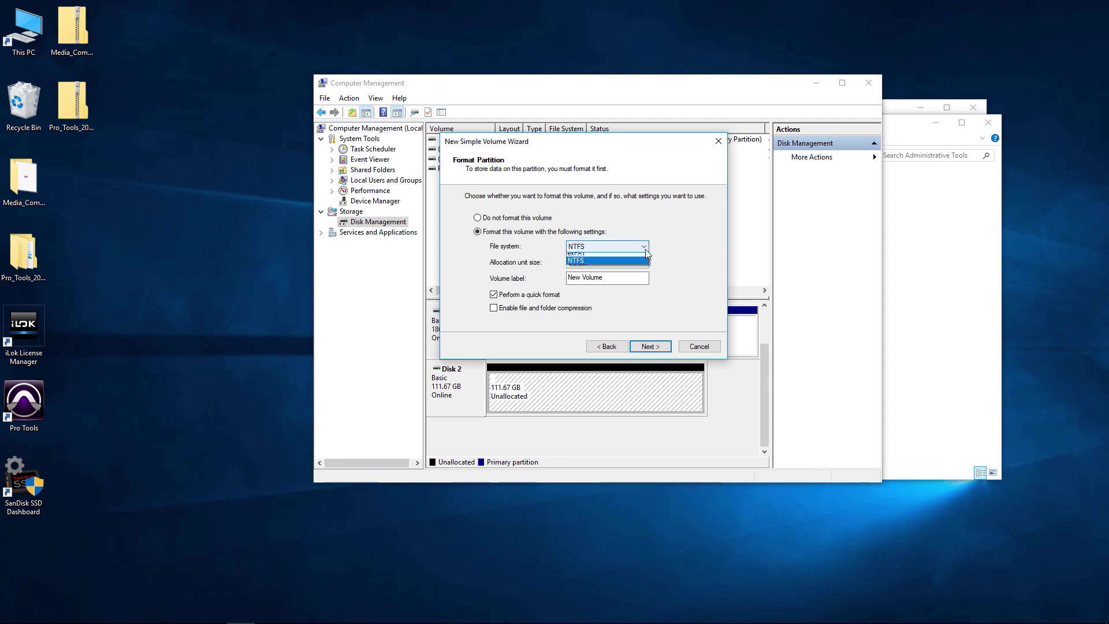
click(686, 259)
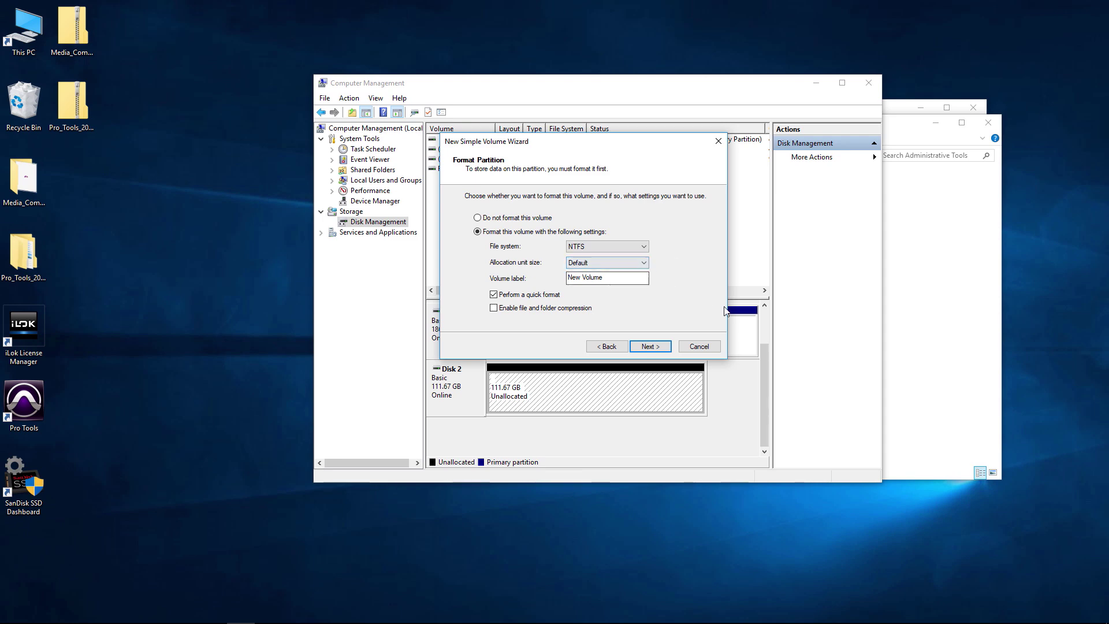
drag(607, 278, 569, 278)
text(SSD Gold)
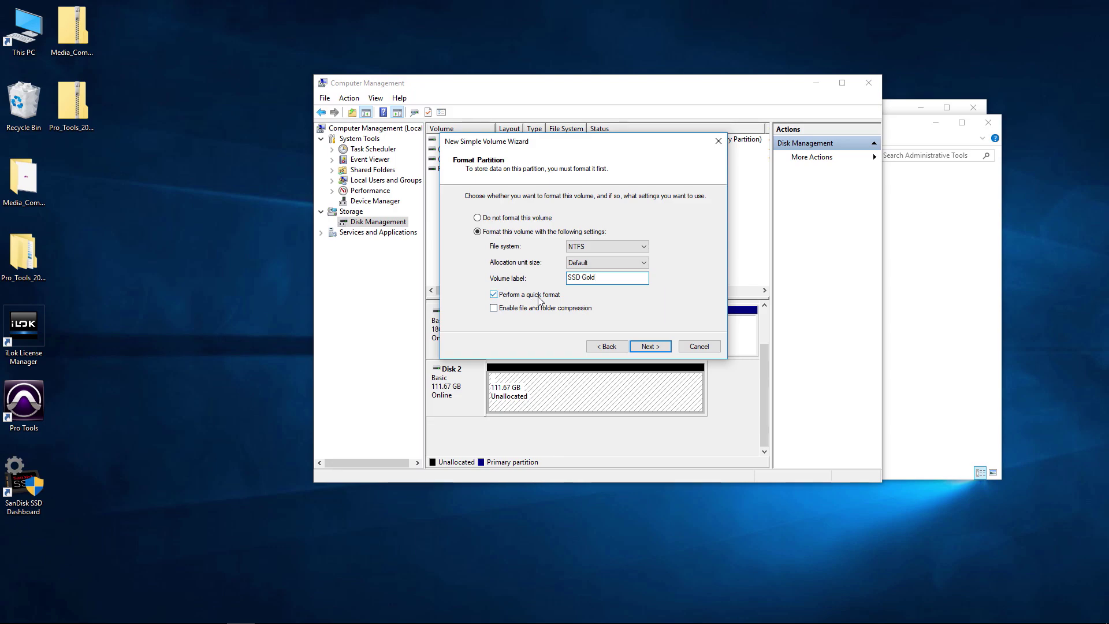
click(494, 296)
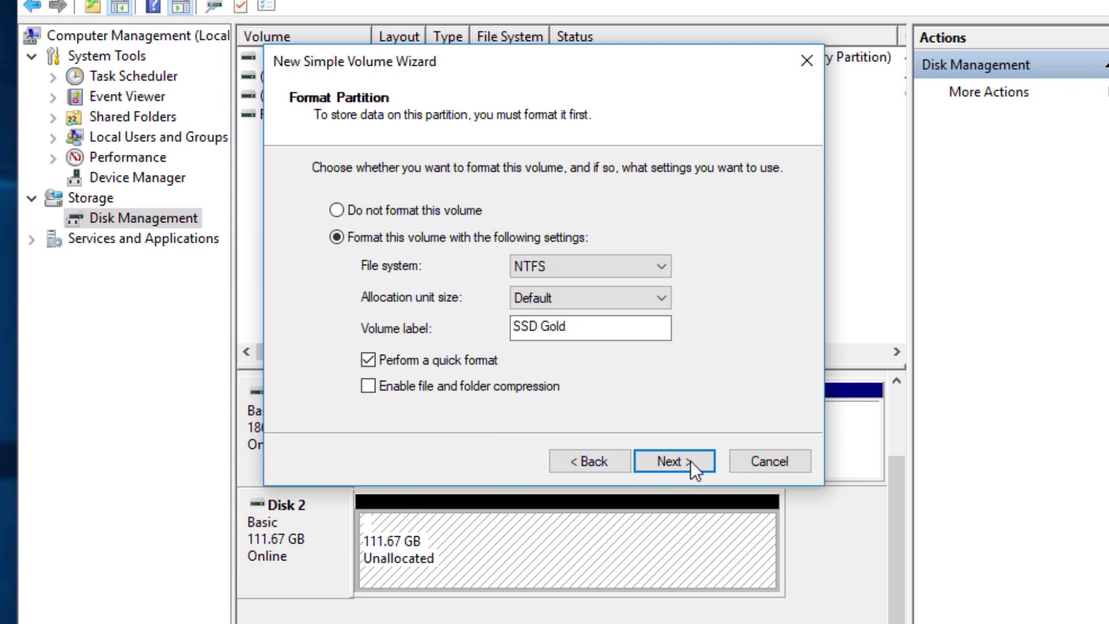
click(676, 463)
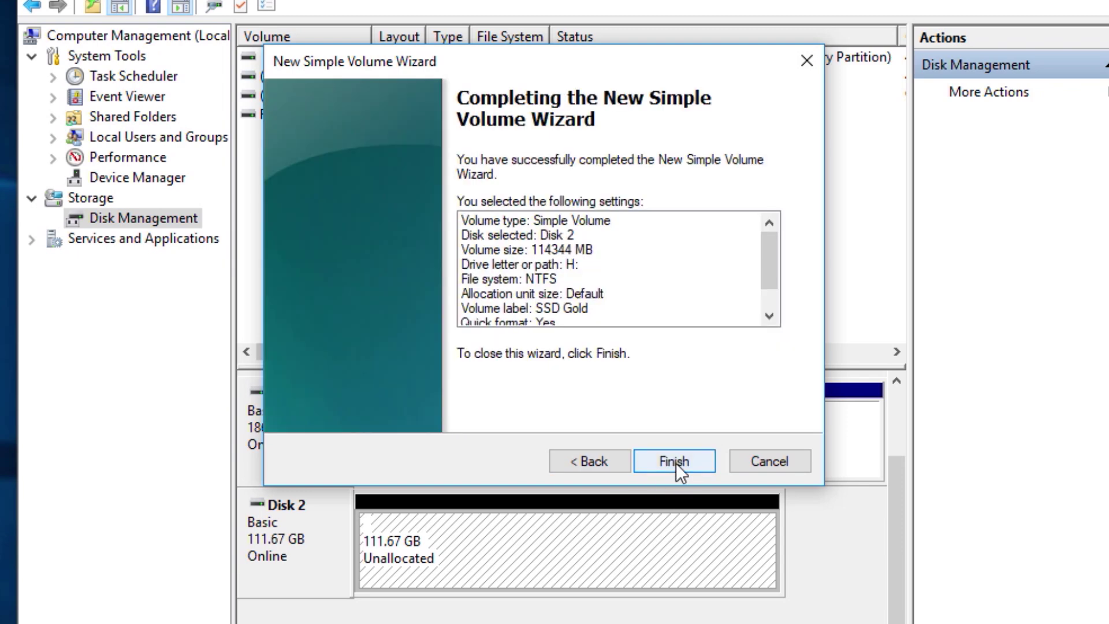
Finish the wizard to create the H: volume, then open This PC to see it
click(676, 463)
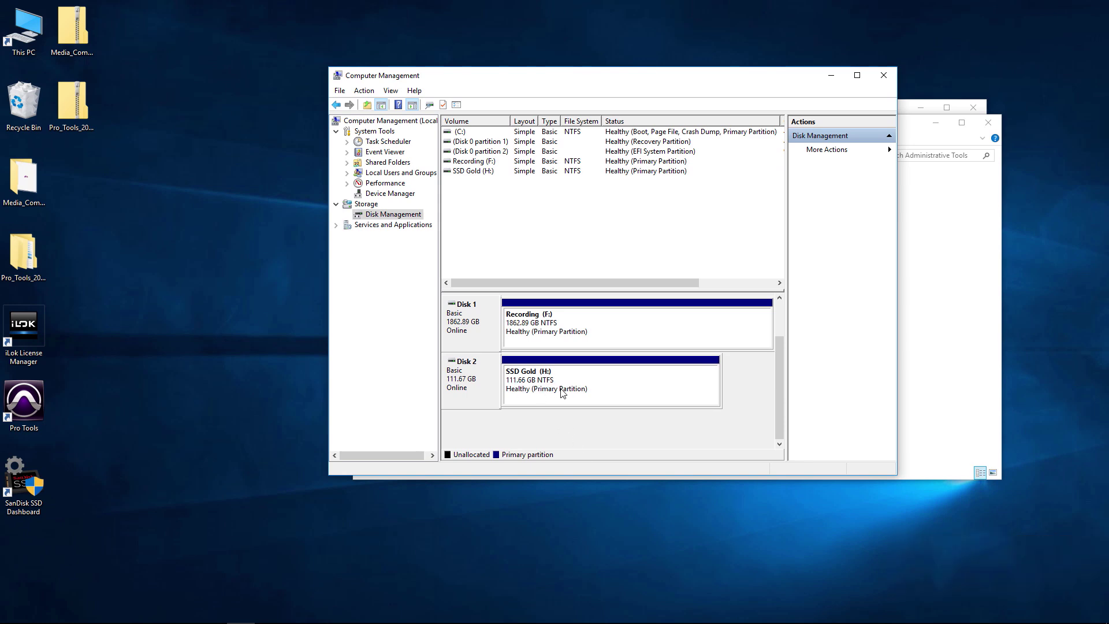
double_click(23, 28)
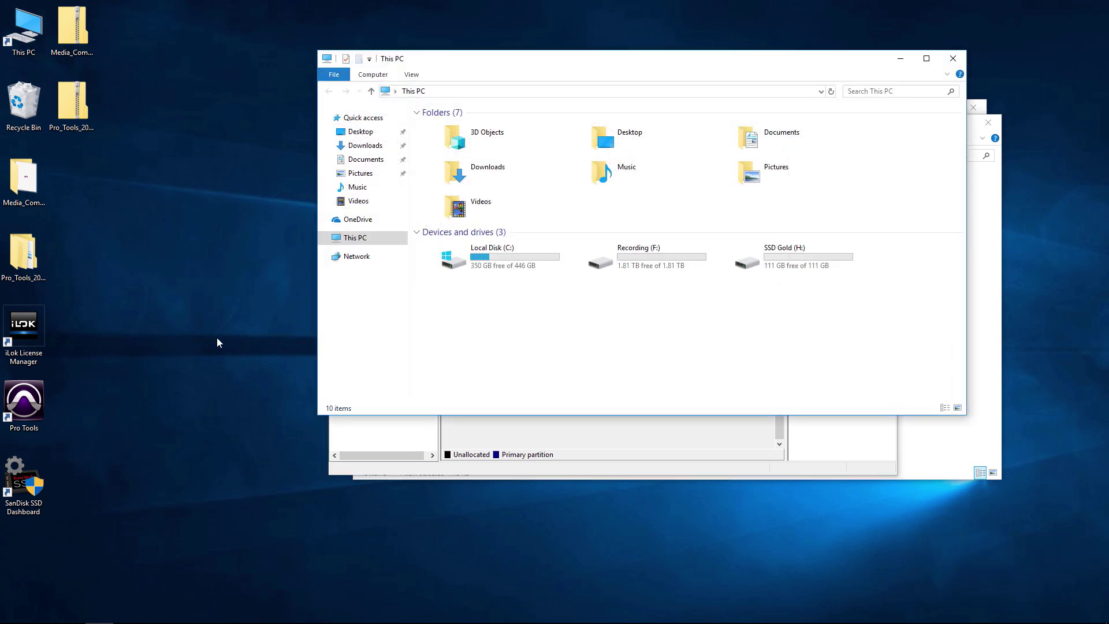
Open the empty SSD Gold (H:) drive from This PC
click(815, 270)
double_click(797, 266)
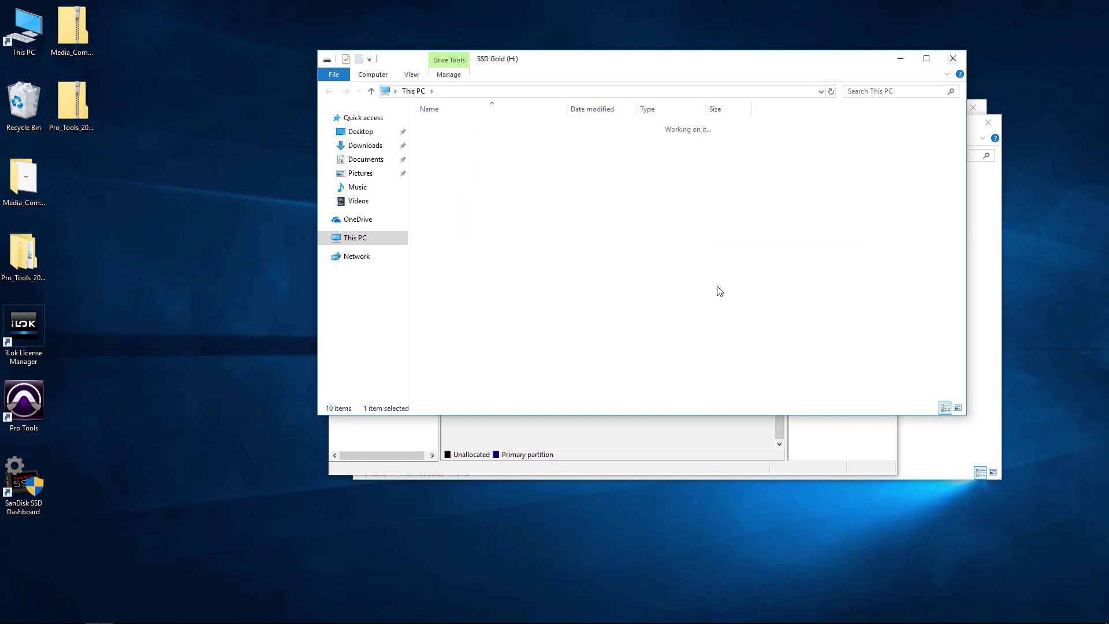
drag(571, 66, 540, 55)
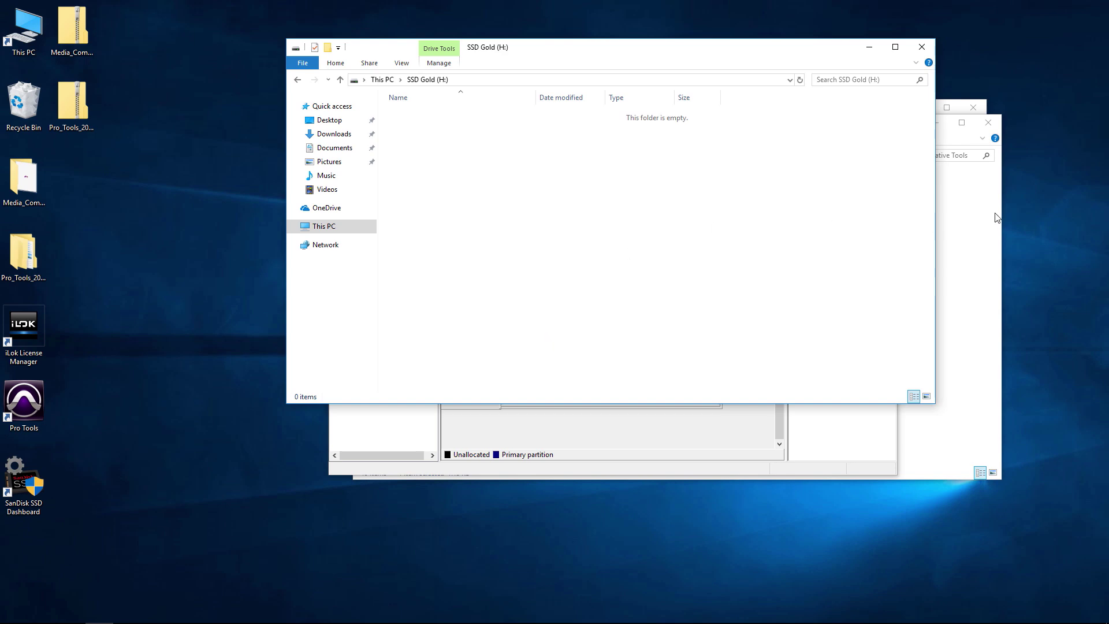
Close the Administrative Tools and Computer Management windows, leaving the SSD Gold window open
click(988, 123)
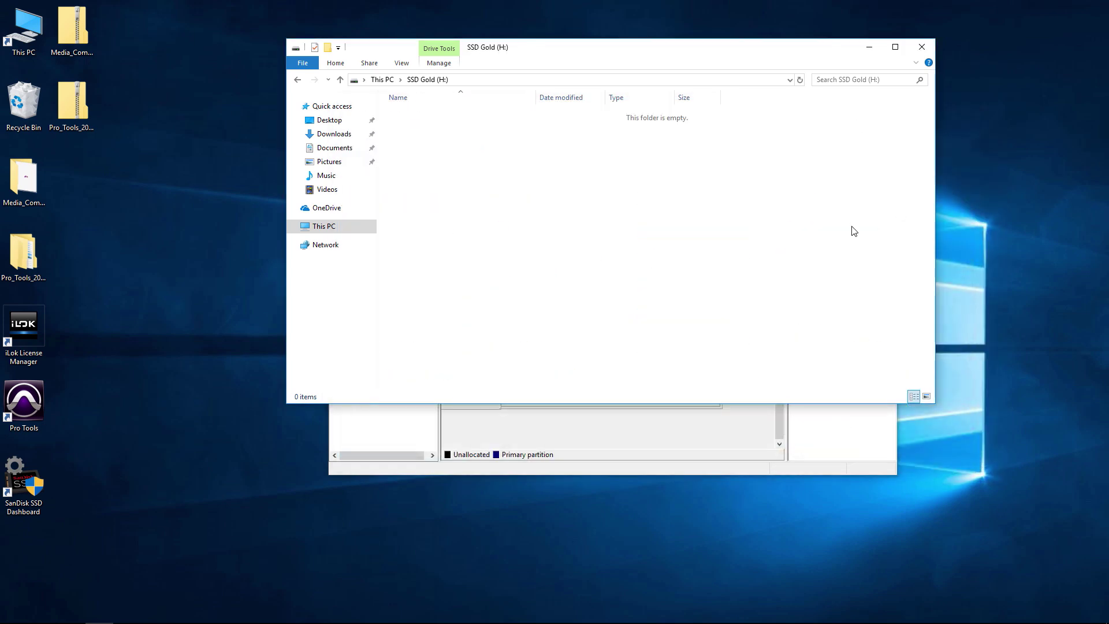
click(793, 442)
click(890, 75)
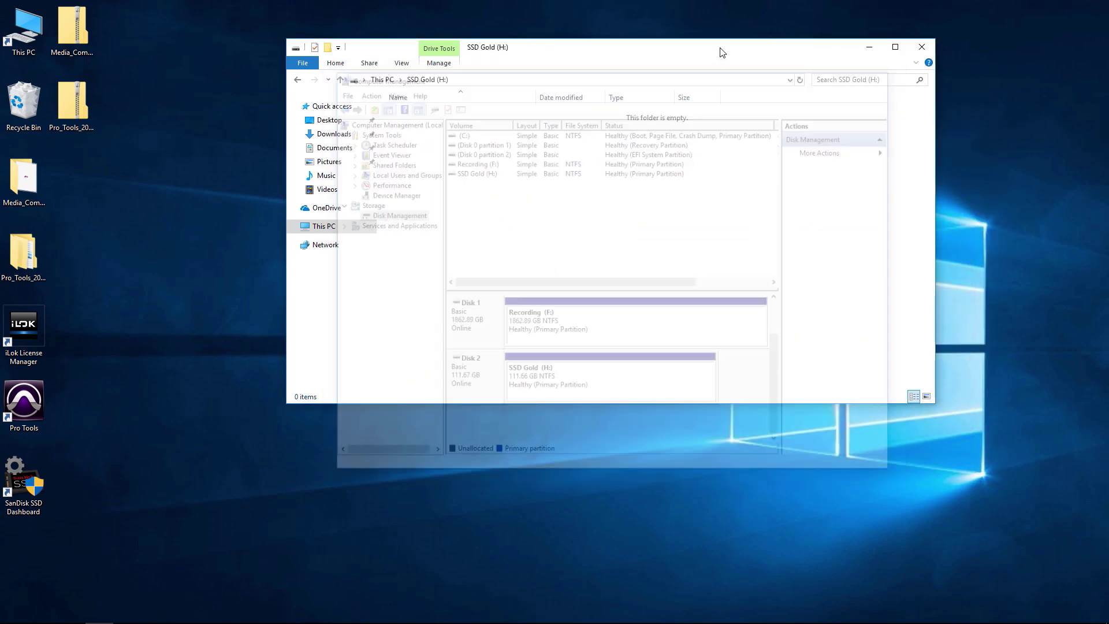
drag(695, 52, 733, 61)
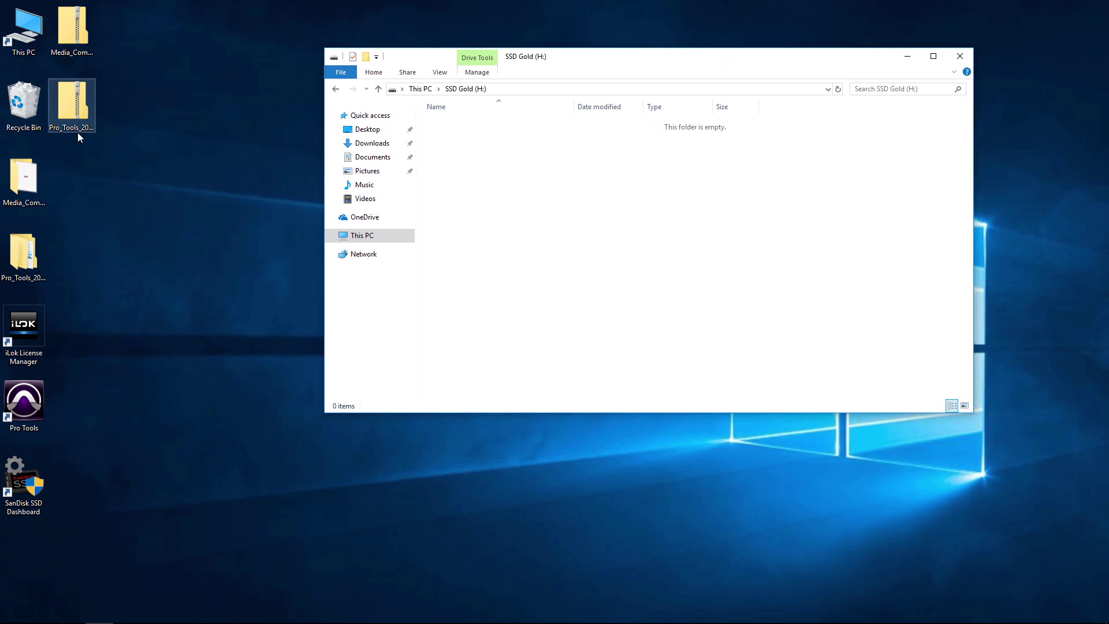
Copy the Pro_Tools_2018_4_Win_102397 zip from the desktop onto SSD Gold (H:), then close the drive window
drag(77, 106, 692, 270)
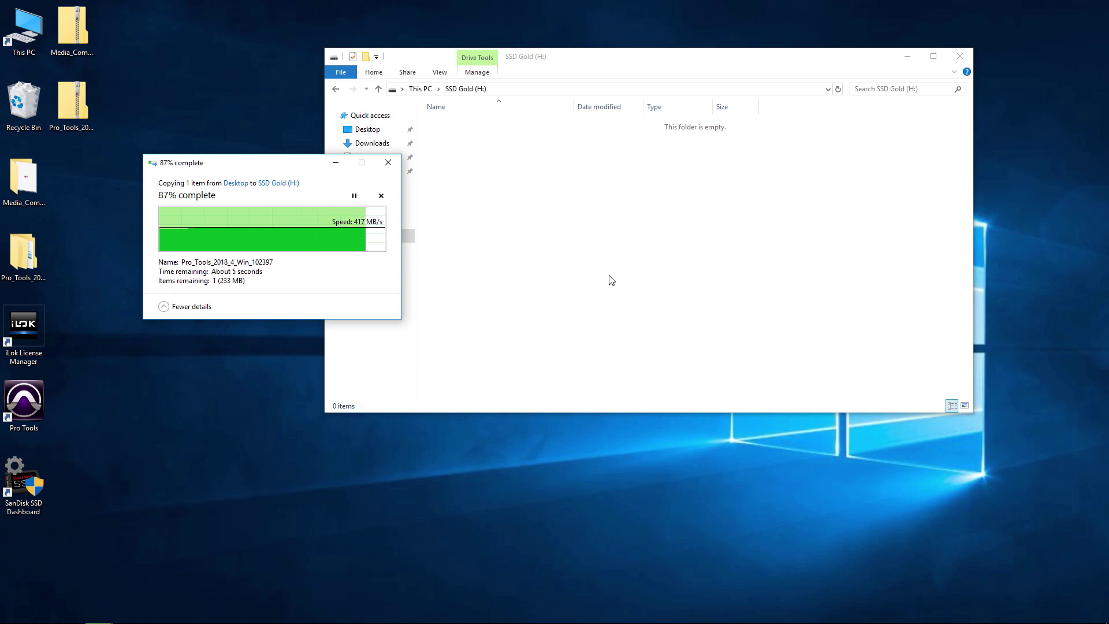
drag(611, 80, 618, 105)
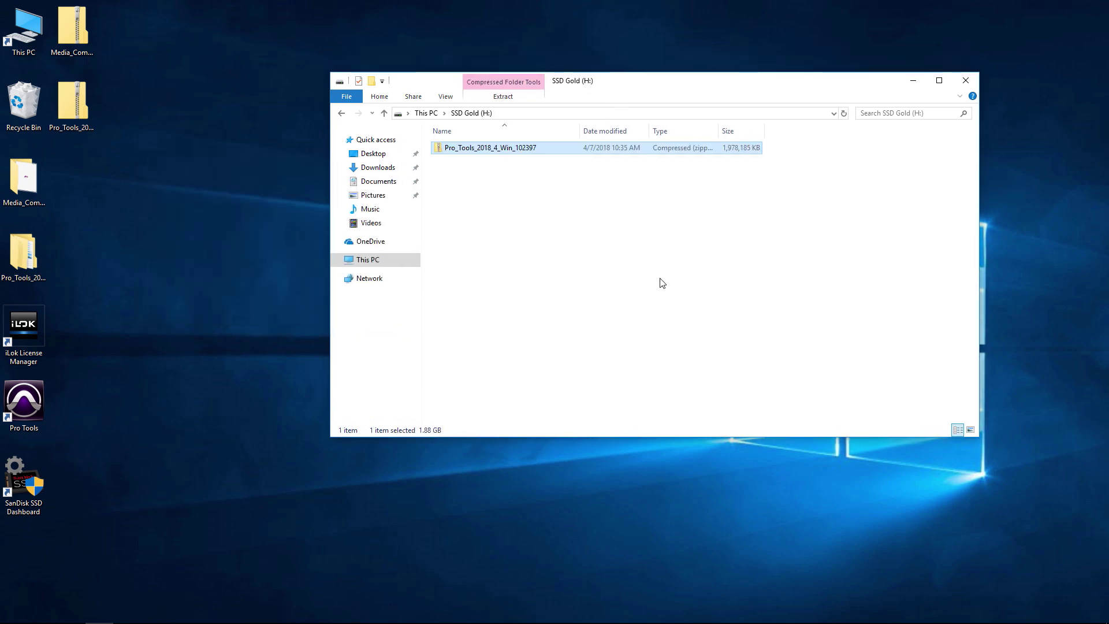
click(975, 81)
Reopen This PC and start renaming SSD Gold (H:), keeping the name SSD Gold
double_click(23, 28)
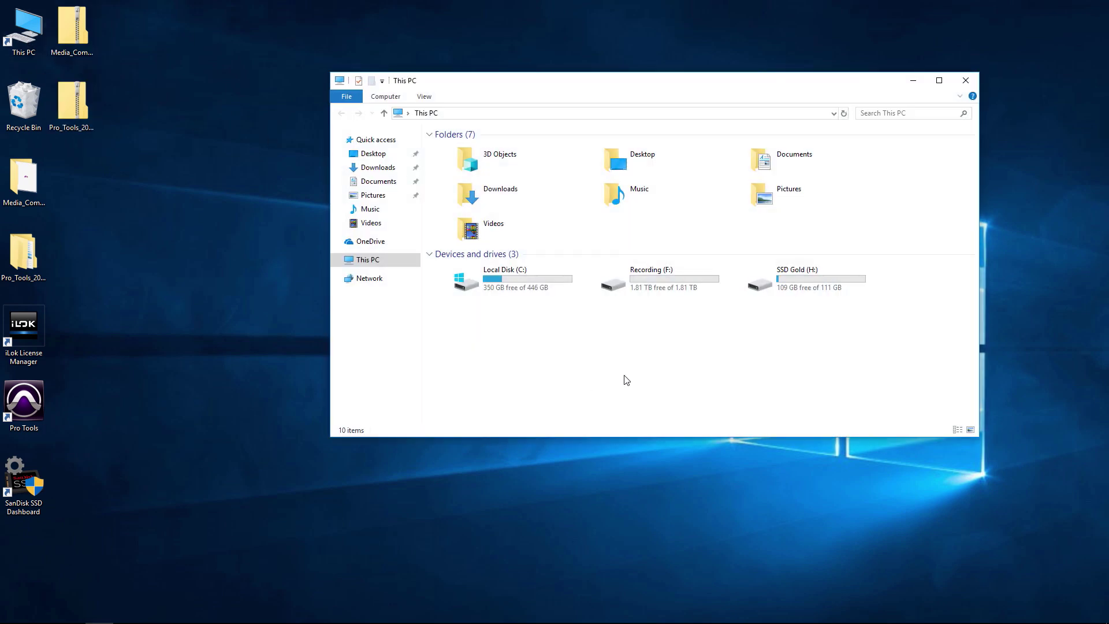
click(799, 276)
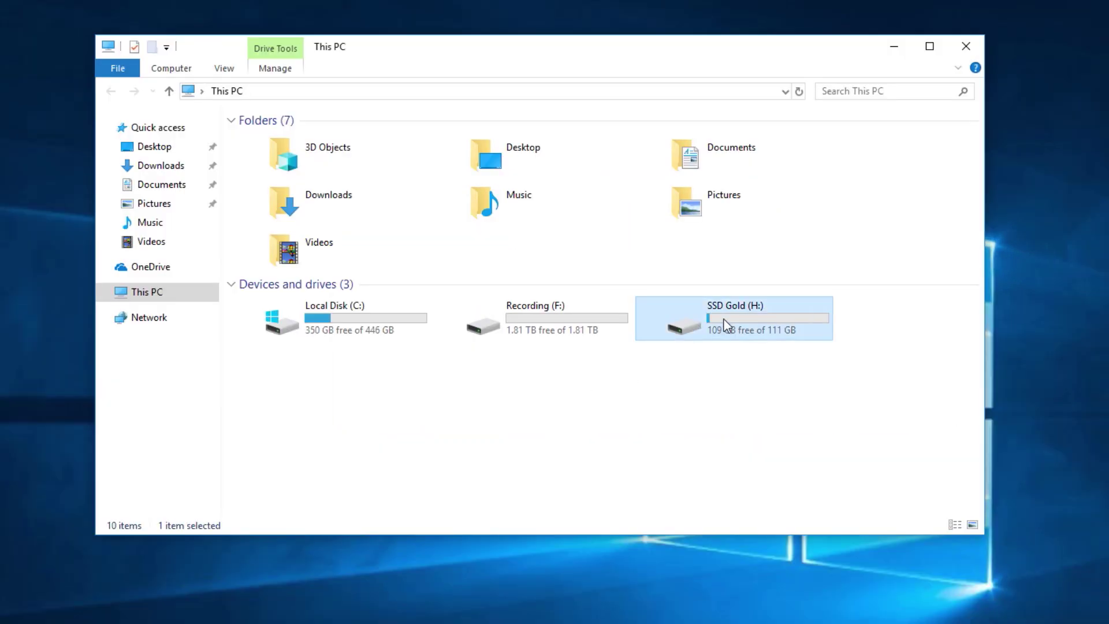
right_click(724, 320)
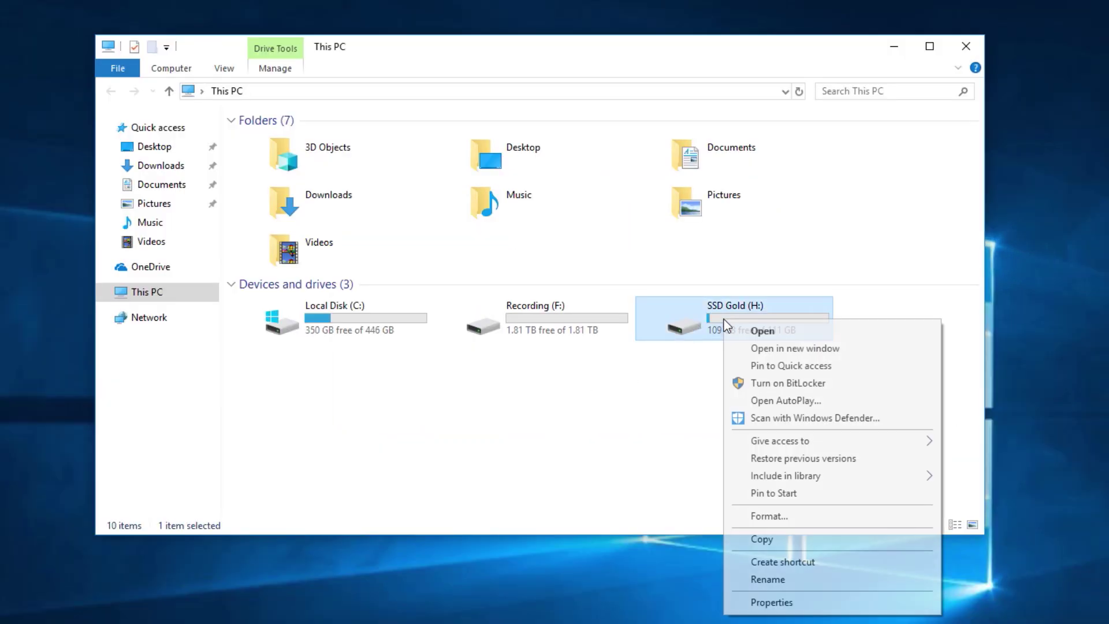
click(761, 580)
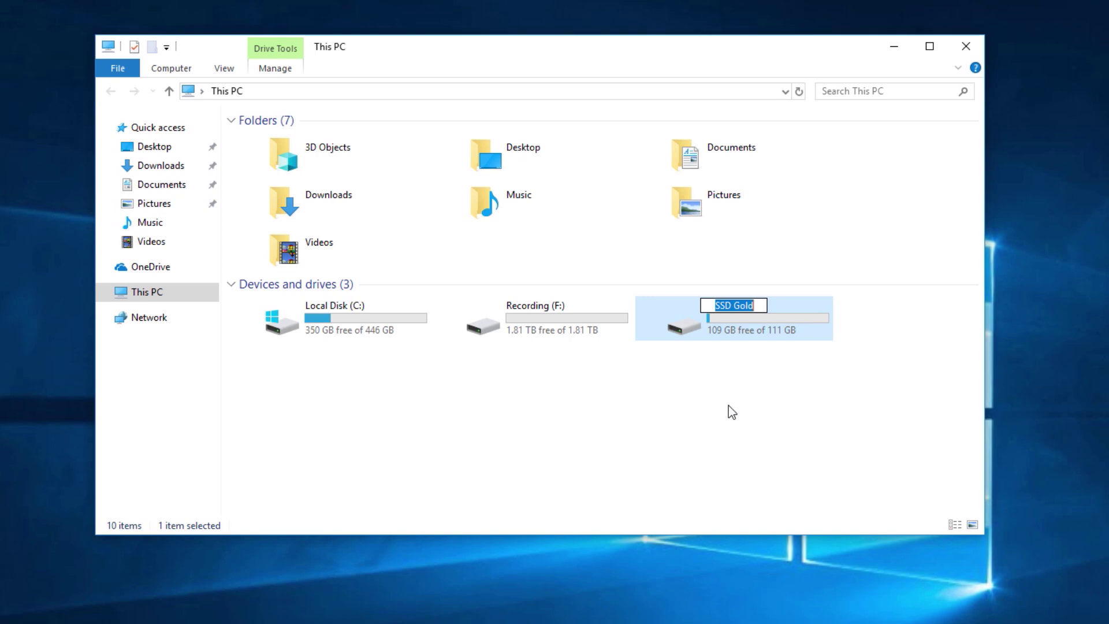
click(622, 459)
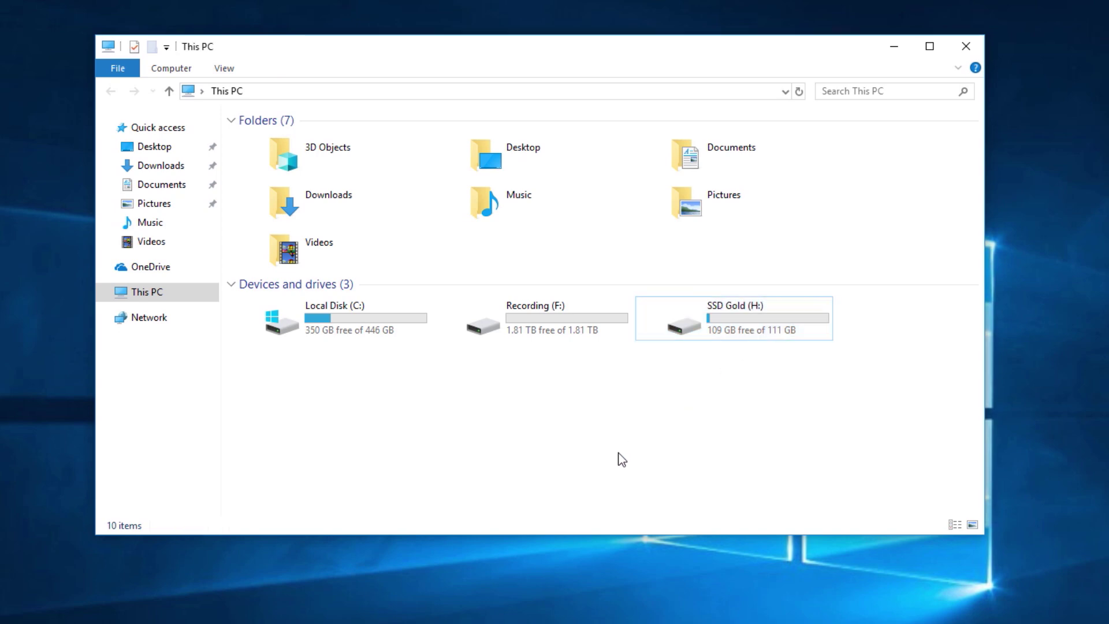